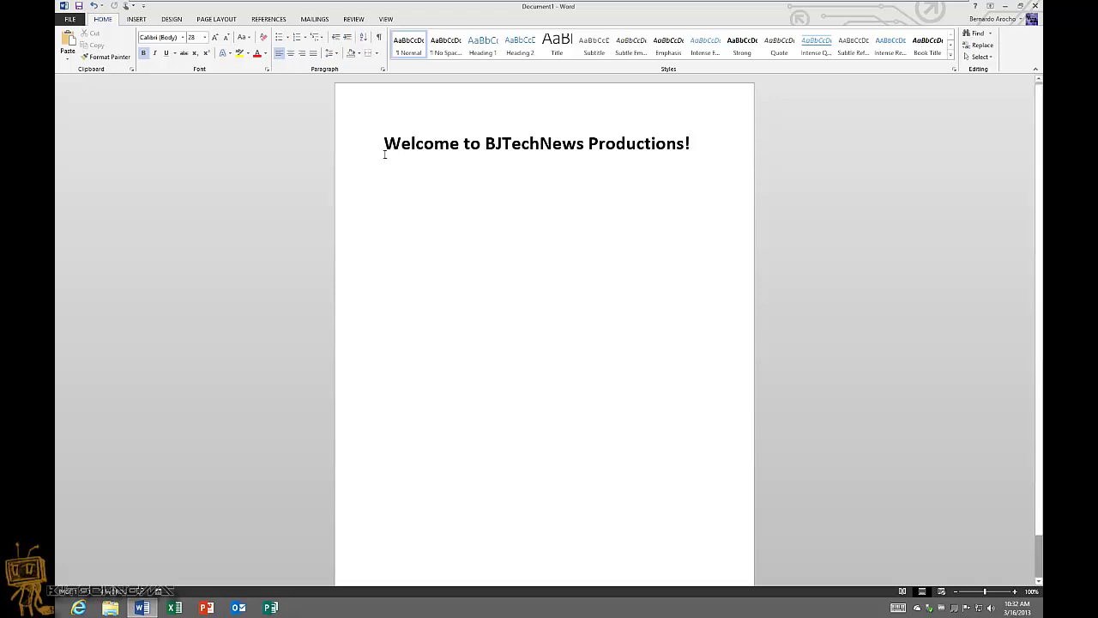
- Select the 'Welcome to BJTechNews Productions!' title and put the cursor on the empty line below it
drag(380, 142, 691, 144)
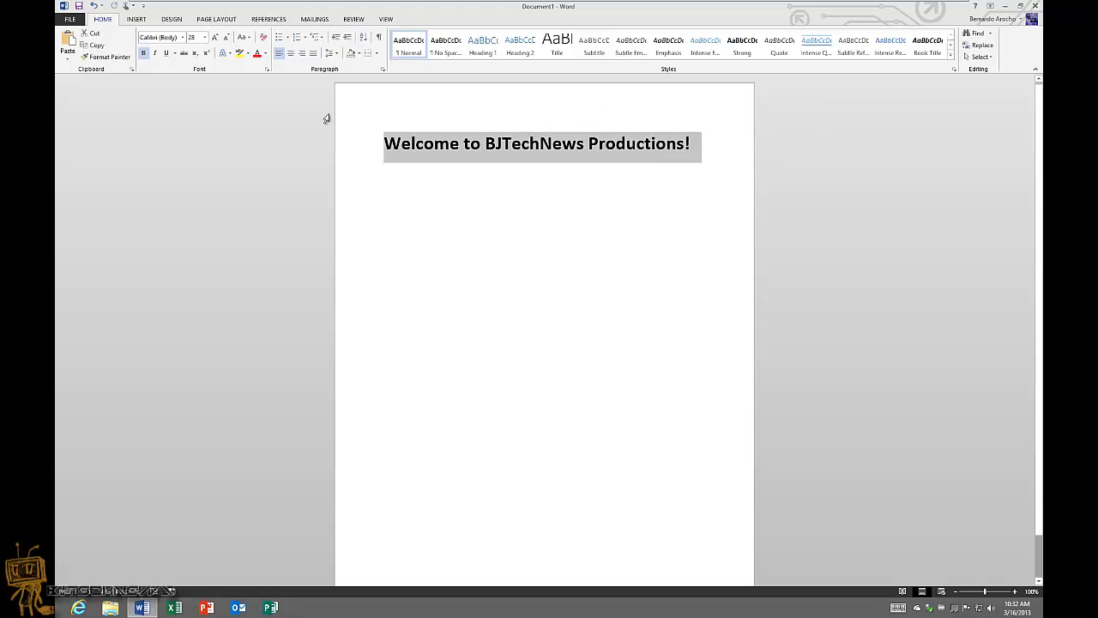
click(431, 172)
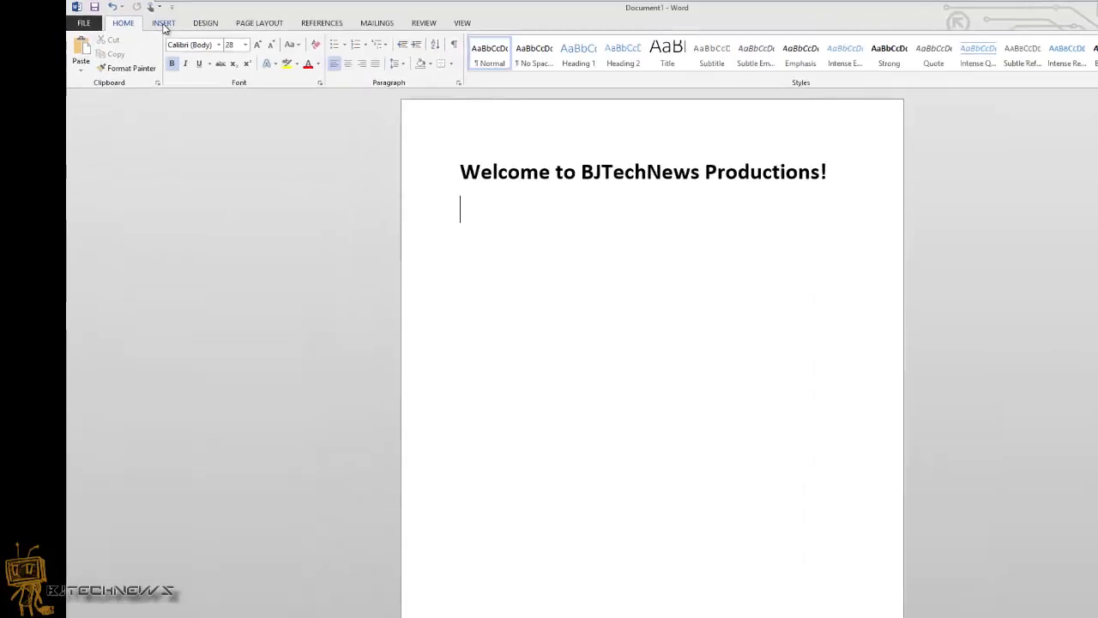
- Open the Online Video window from INSERT and add YouTube as a video source
click(163, 23)
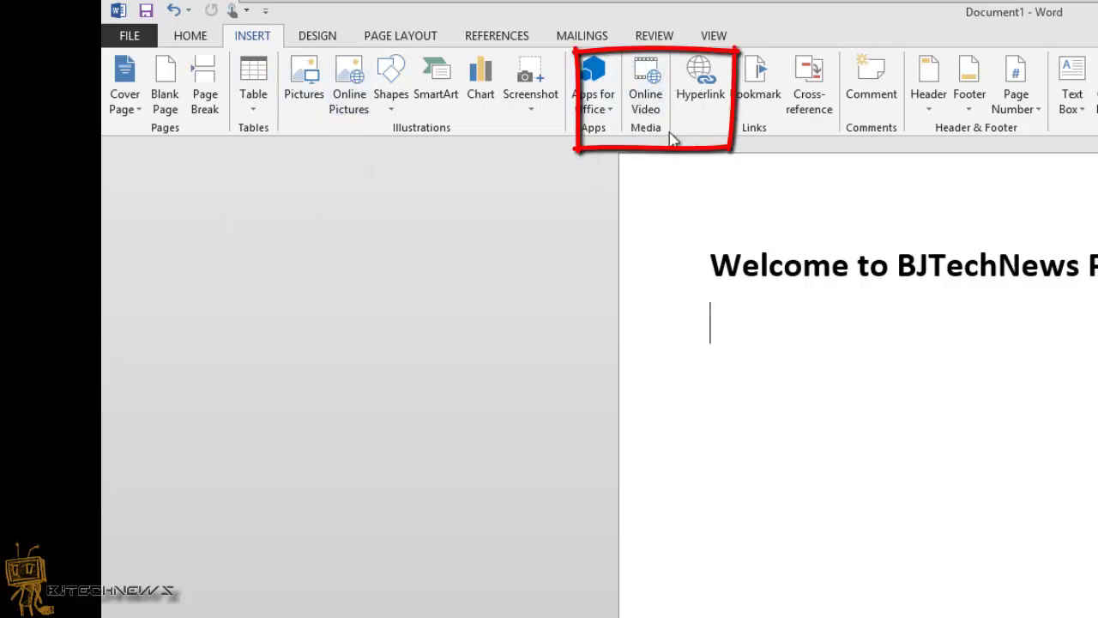
click(649, 88)
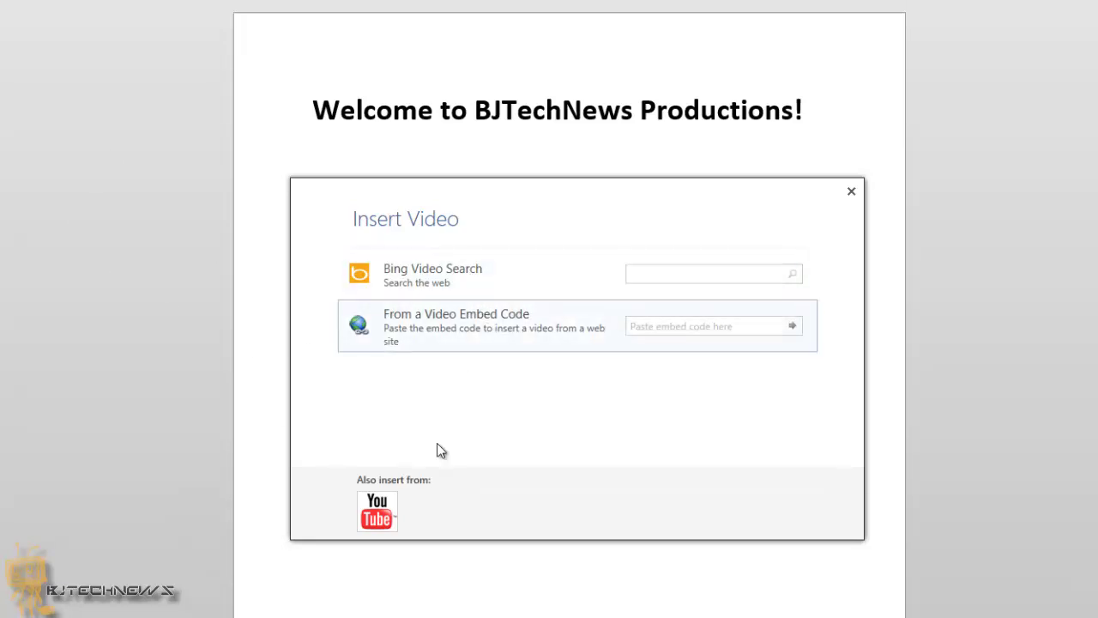
click(380, 514)
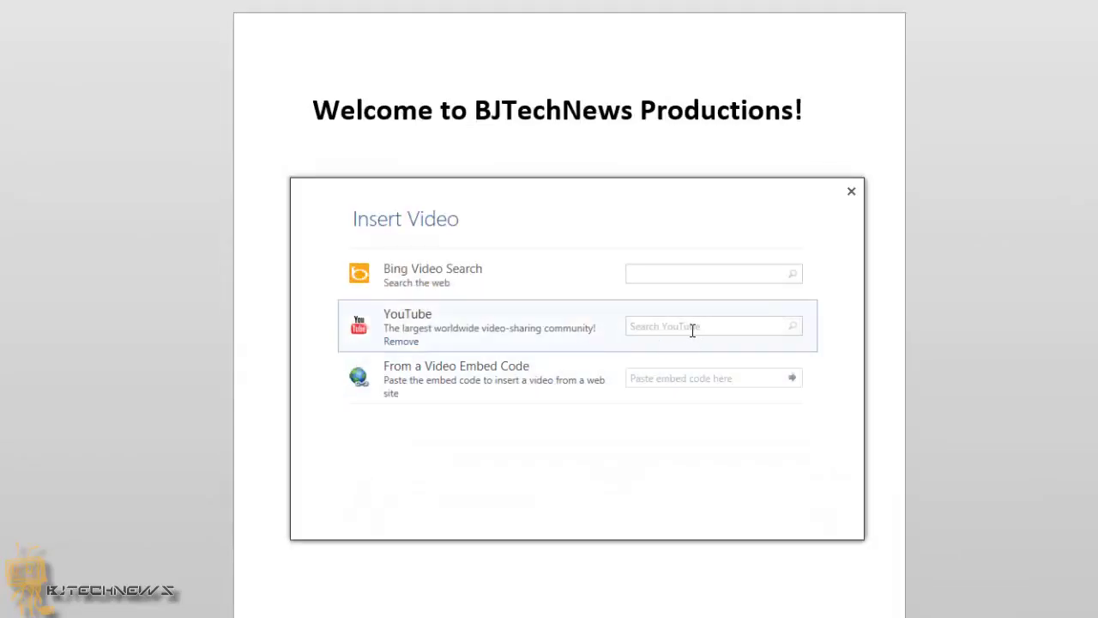
- Search YouTube for 'bjtechnews microsoft mdt'
click(679, 327)
text(bjtechnews)
text(microsoft mdt)
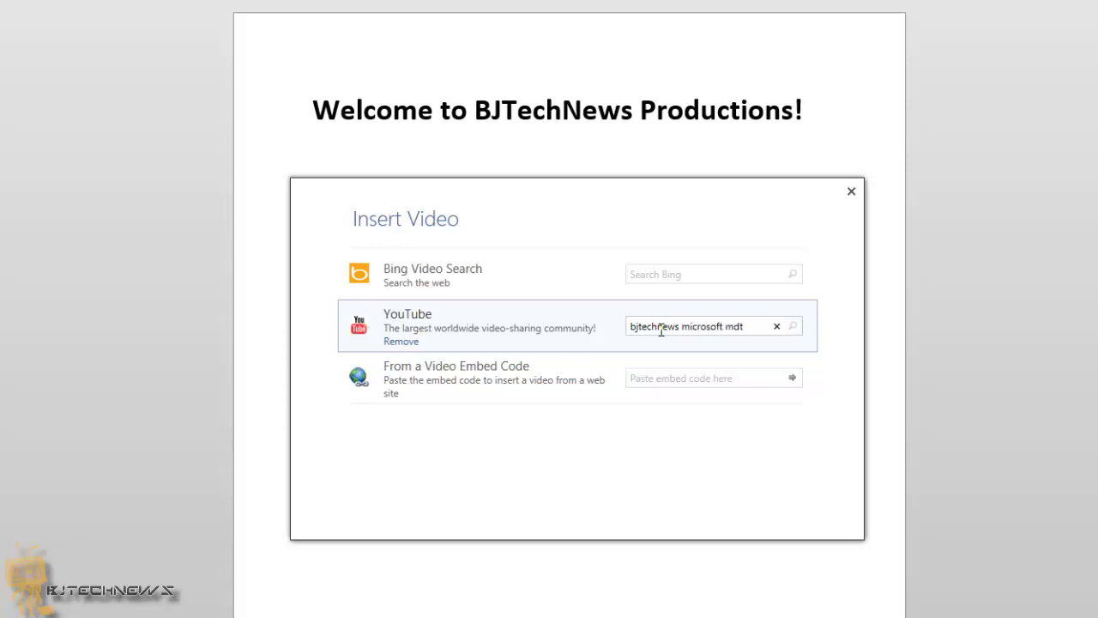
key(Return)
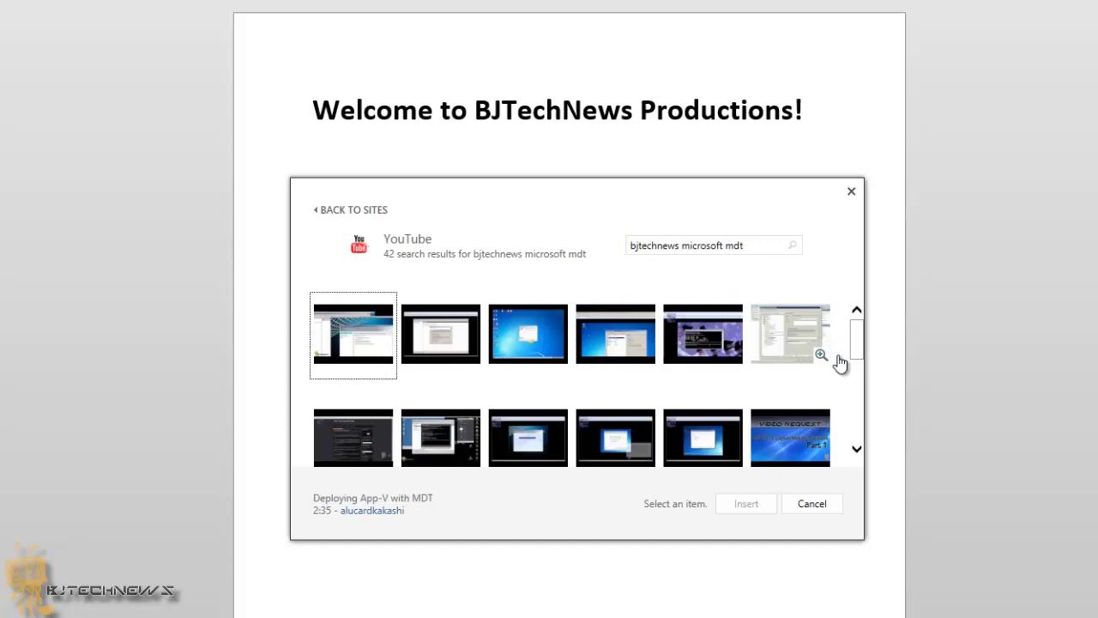
- Preview the first result, MDT 2012: Deploying Windows 8, larger, then insert it below the title
mouse_move(862, 350)
mouse_down()
mouse_move(866, 425)
mouse_move(860, 335)
mouse_up()
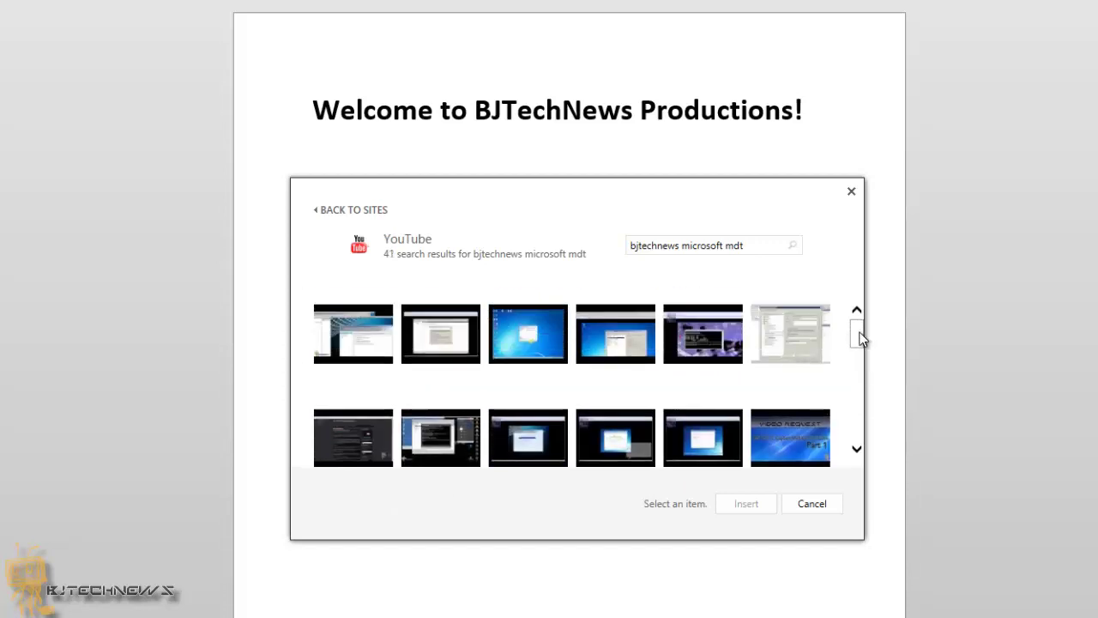
click(352, 334)
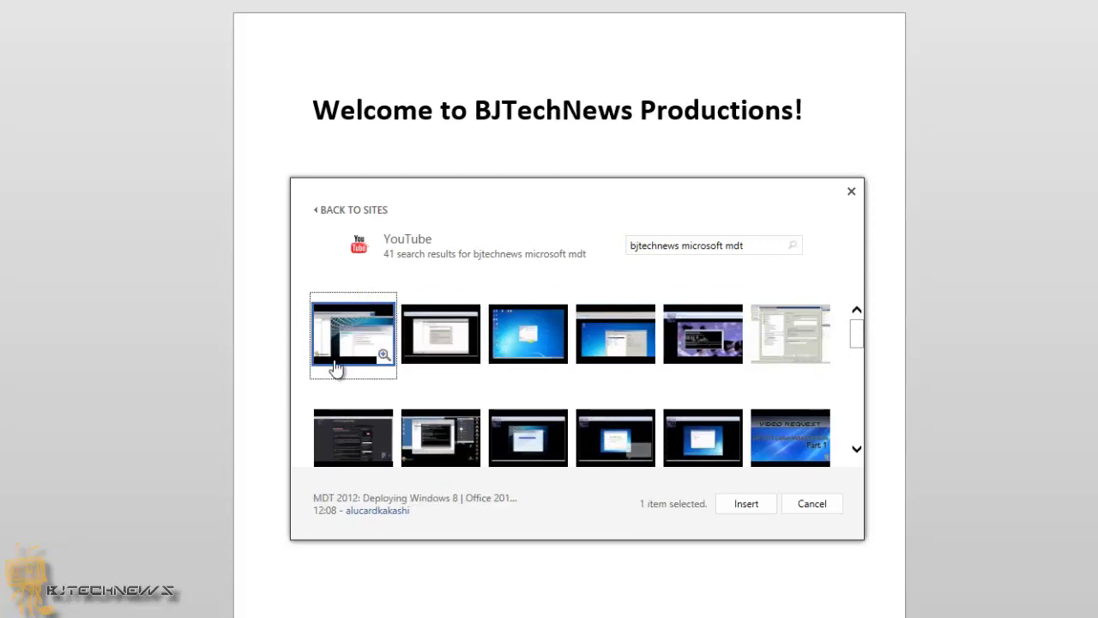
mouse_move(385, 360)
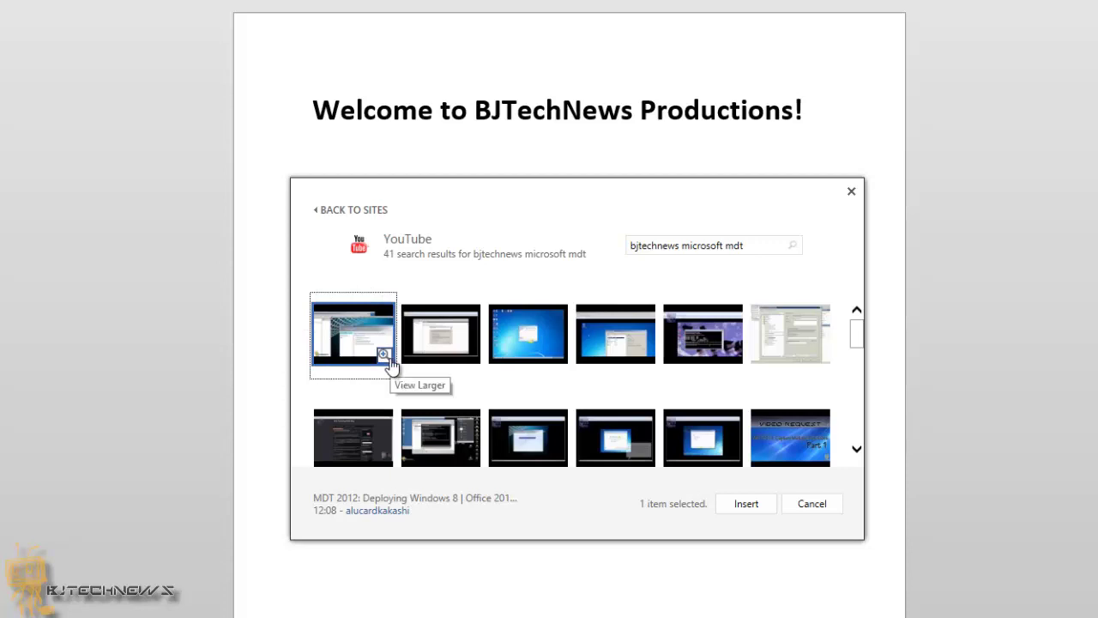
click(385, 359)
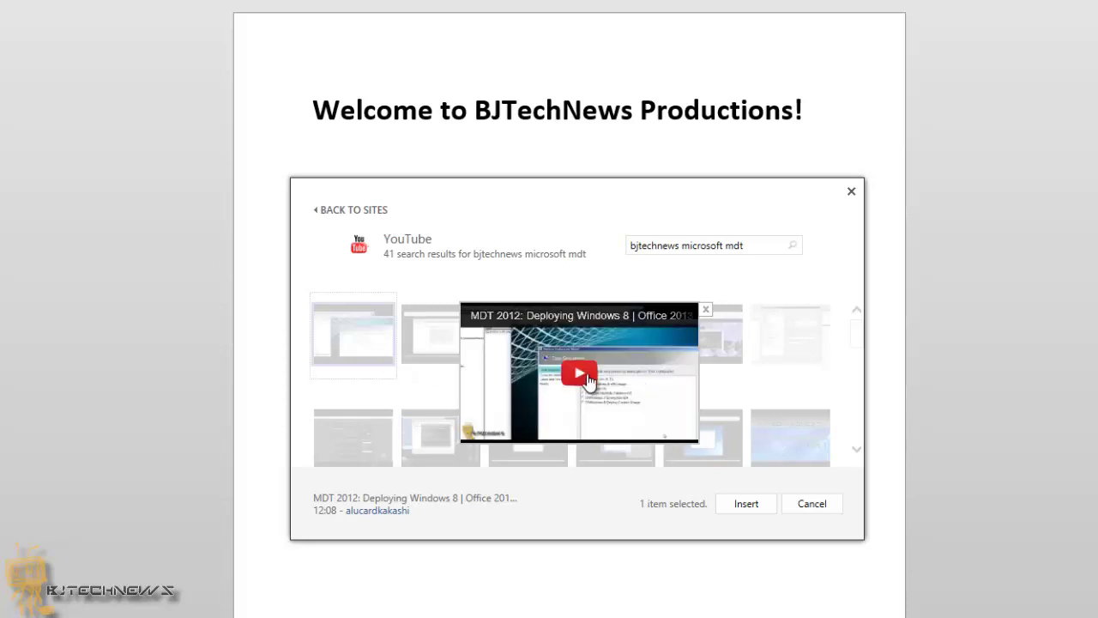
click(705, 309)
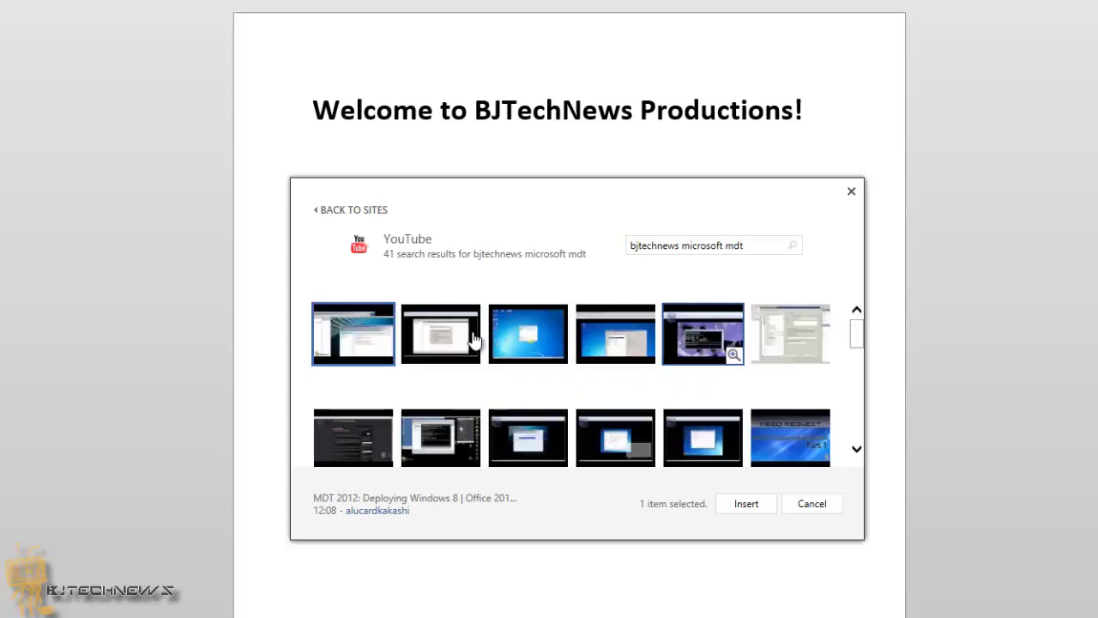
click(336, 318)
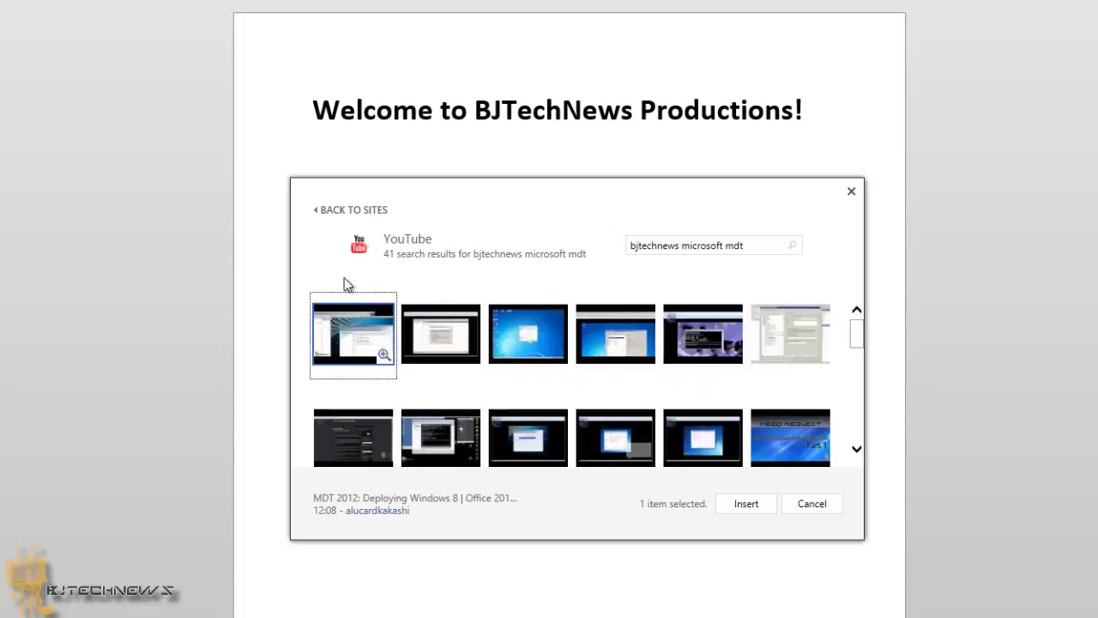
click(746, 505)
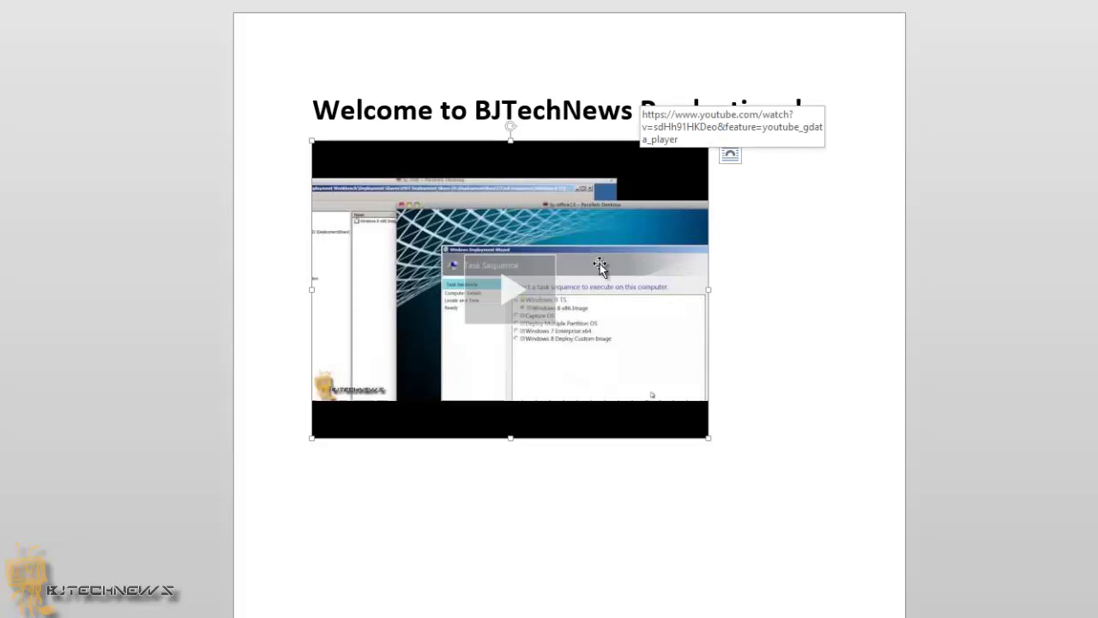
- Drag the video's bottom-right corner handle down and right to widen it
drag(708, 438, 738, 447)
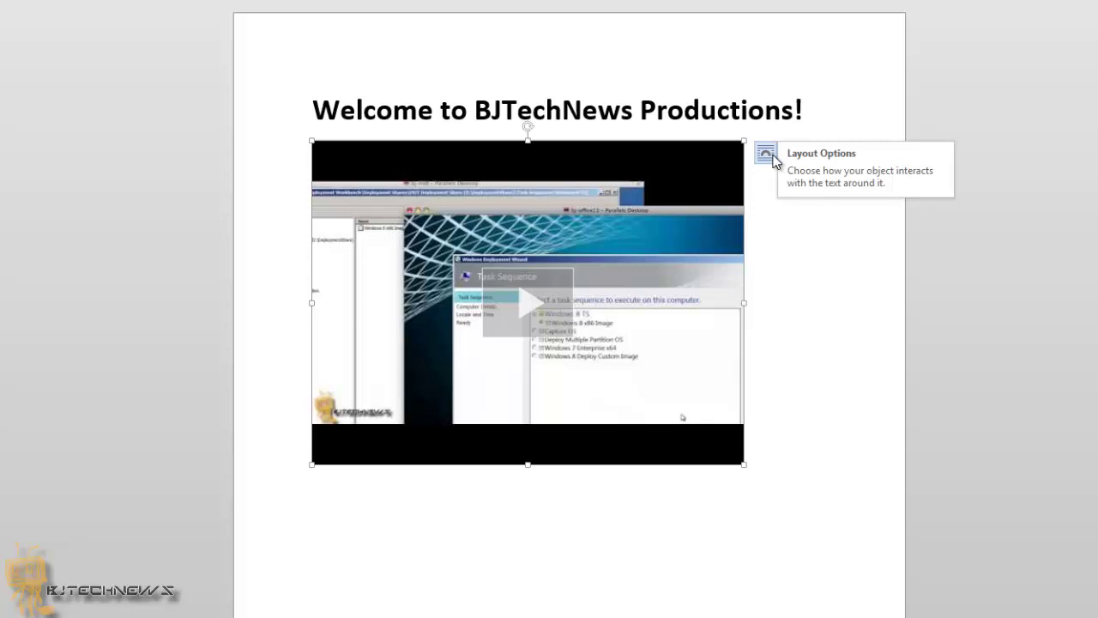
- Check the video's Layout Options, then open the MDT 2012 video in its in-page player
click(766, 155)
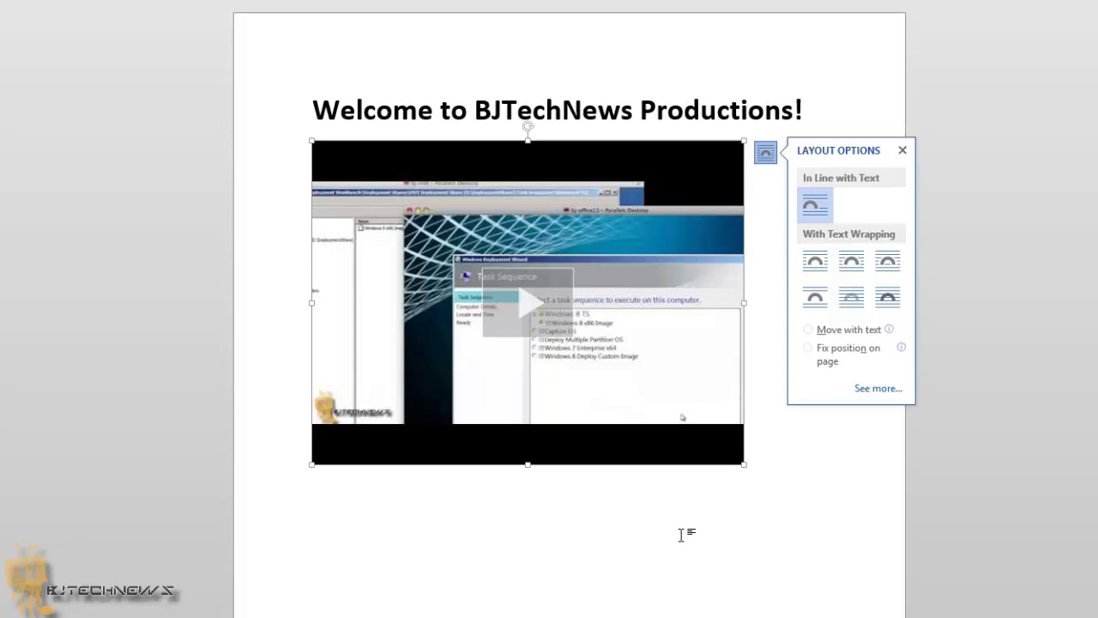
click(530, 318)
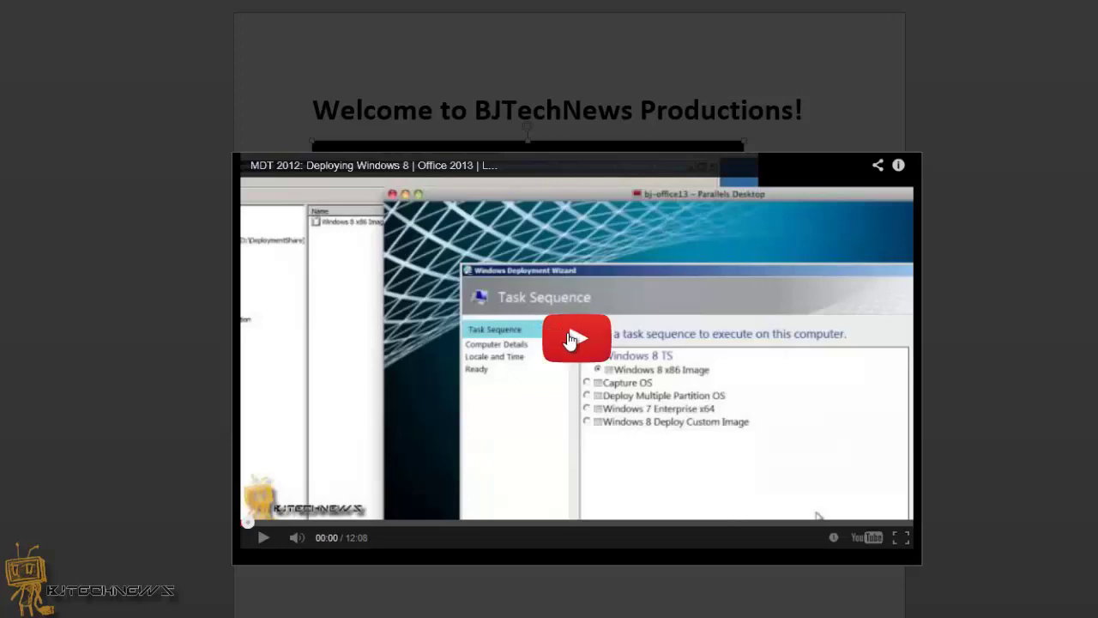
- Play the embedded video and pause it at 00:02
click(571, 341)
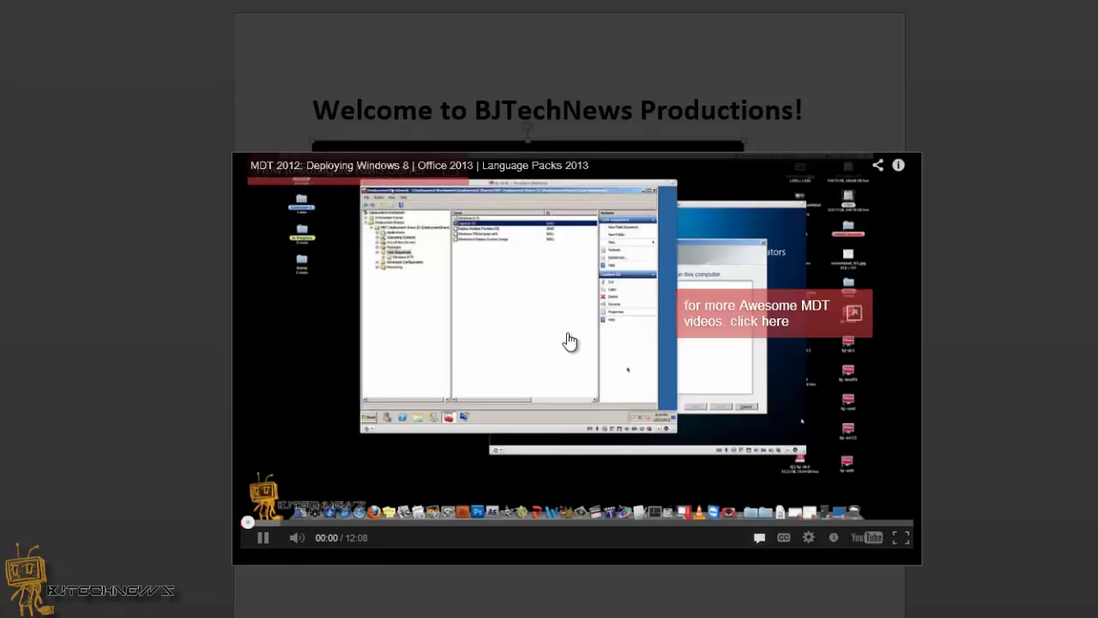
click(263, 539)
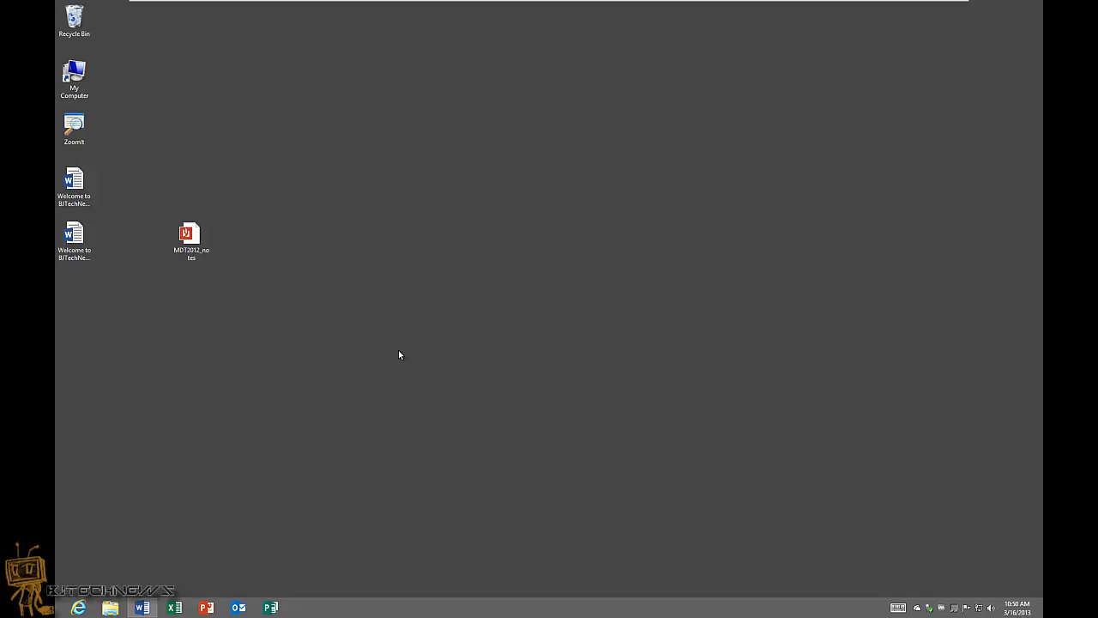
- Open the MDT2012_notes PDF from the desktop
double_click(196, 243)
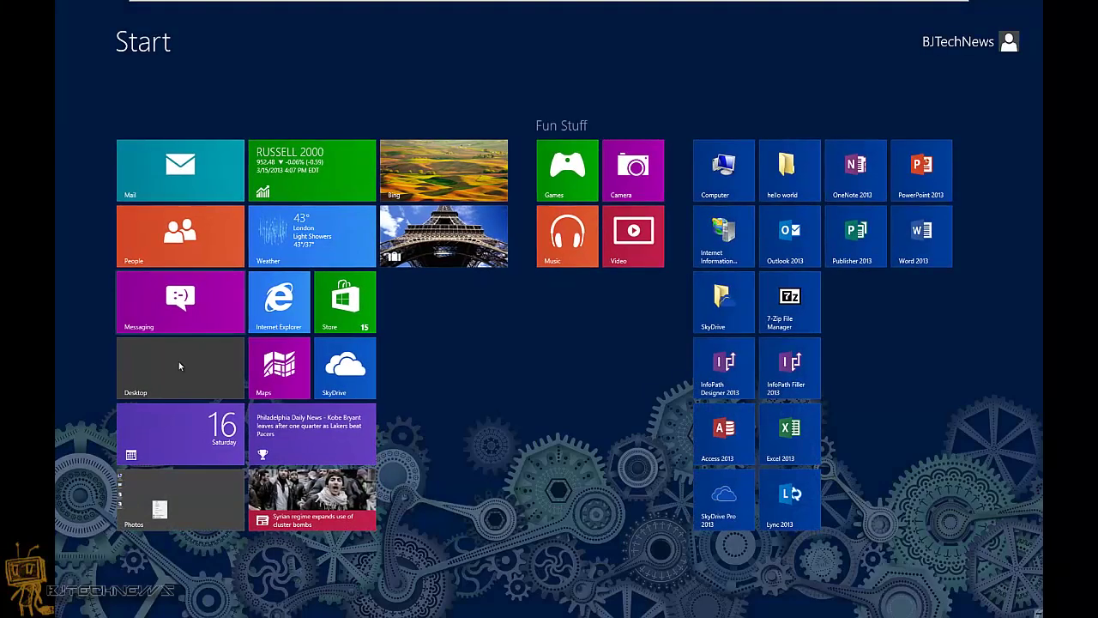
- Return to the desktop using the Start screen's Desktop tile
click(177, 368)
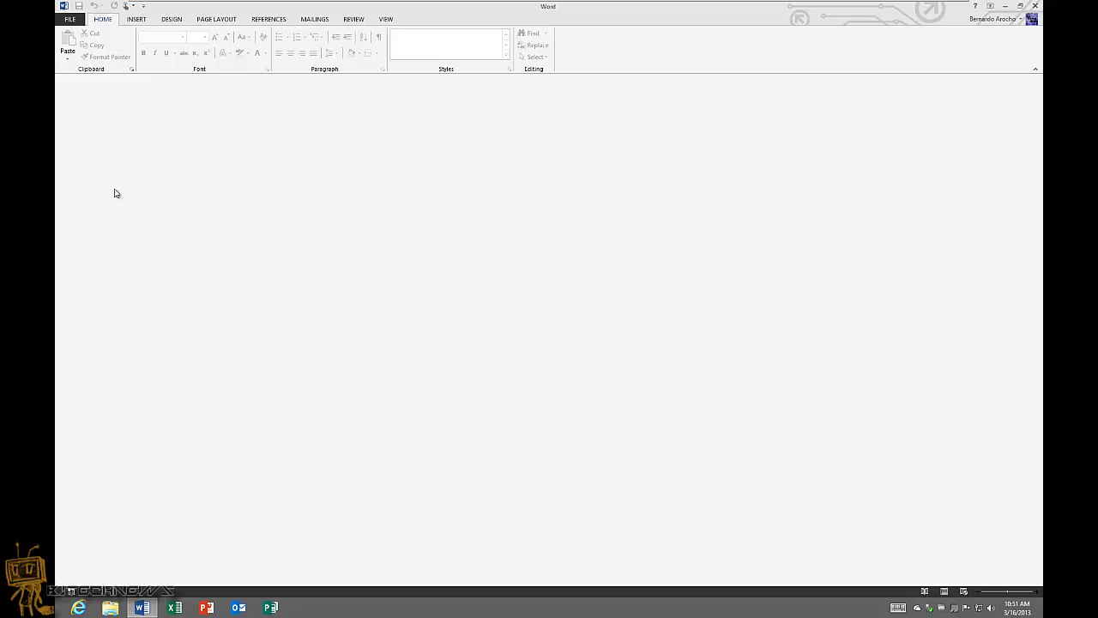
- Open the MDT2012_notes PDF from the Desktop folder via FILE > Open > Computer
click(67, 22)
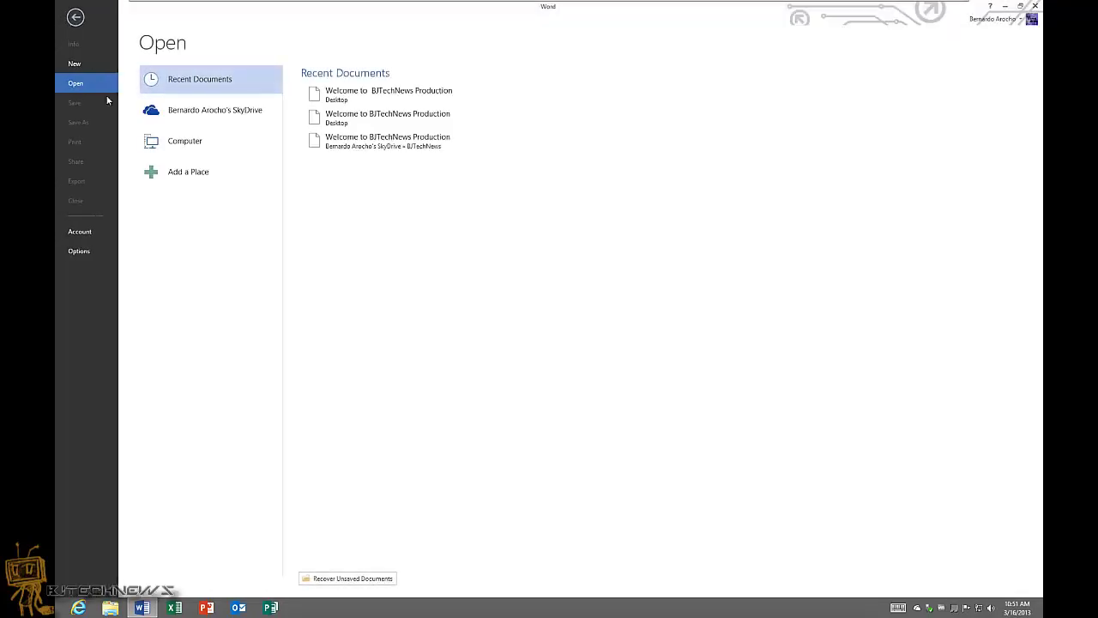
click(208, 148)
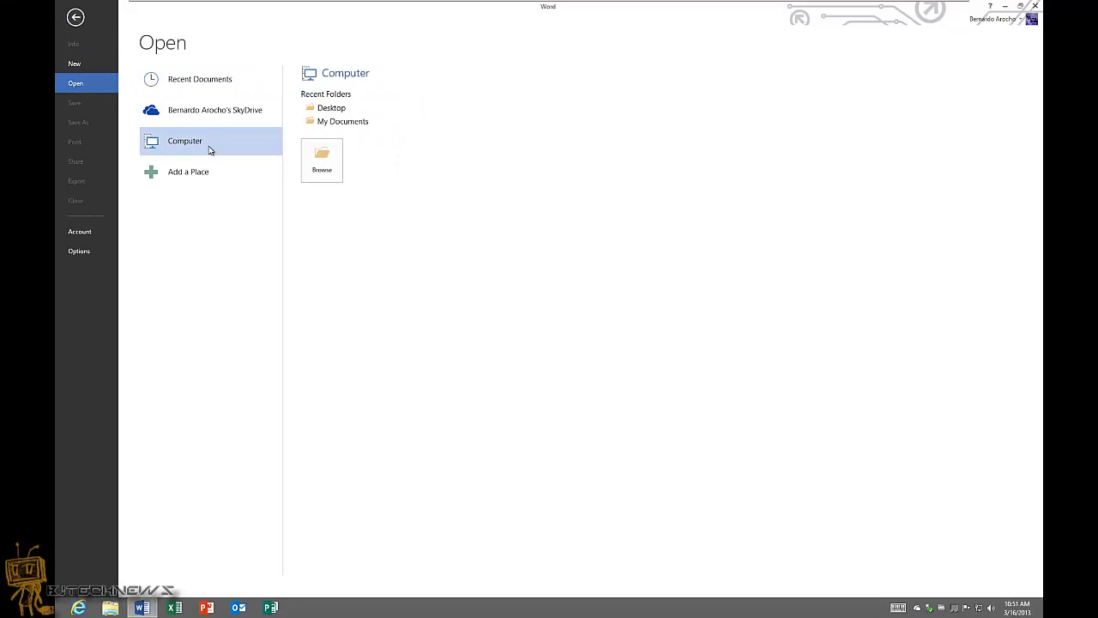
click(341, 112)
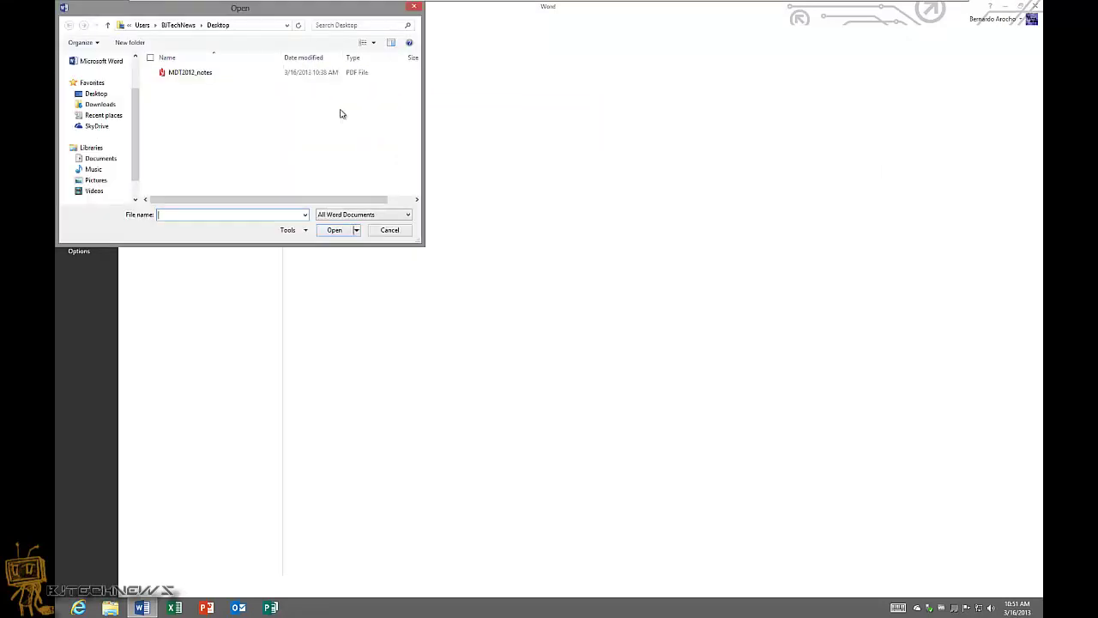
click(207, 75)
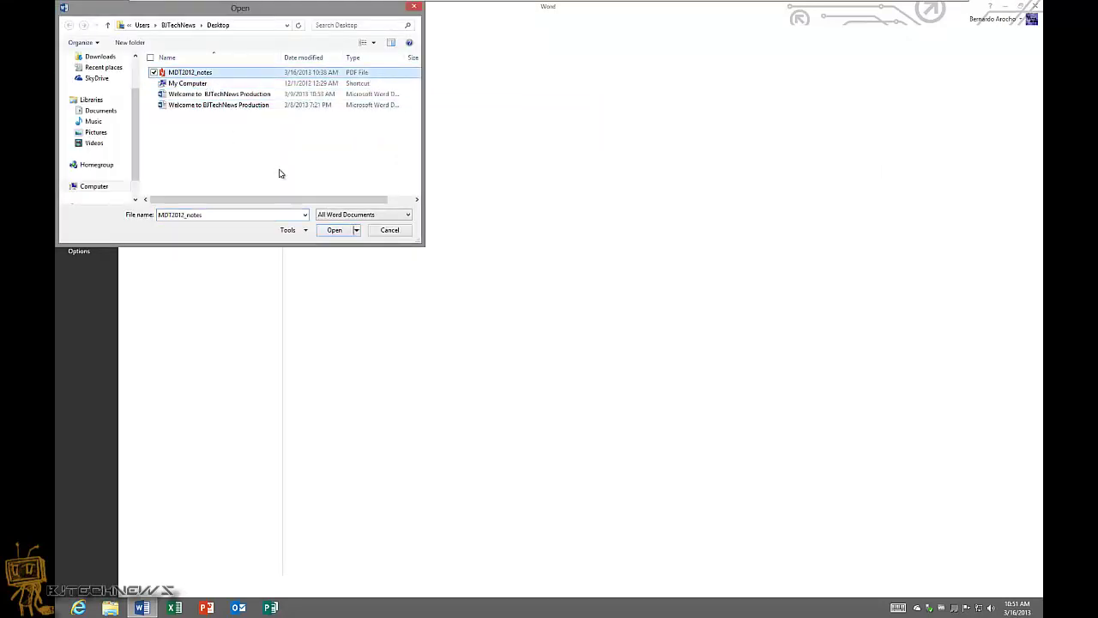
click(334, 231)
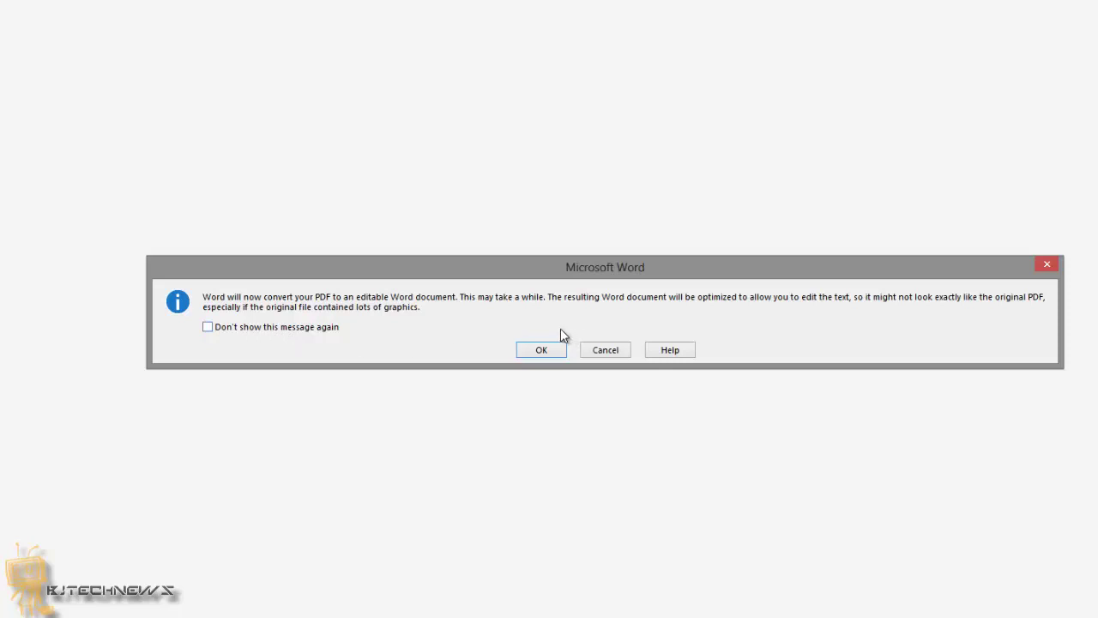
- Accept converting MDT2012_notes.pdf into an editable Word document
click(541, 349)
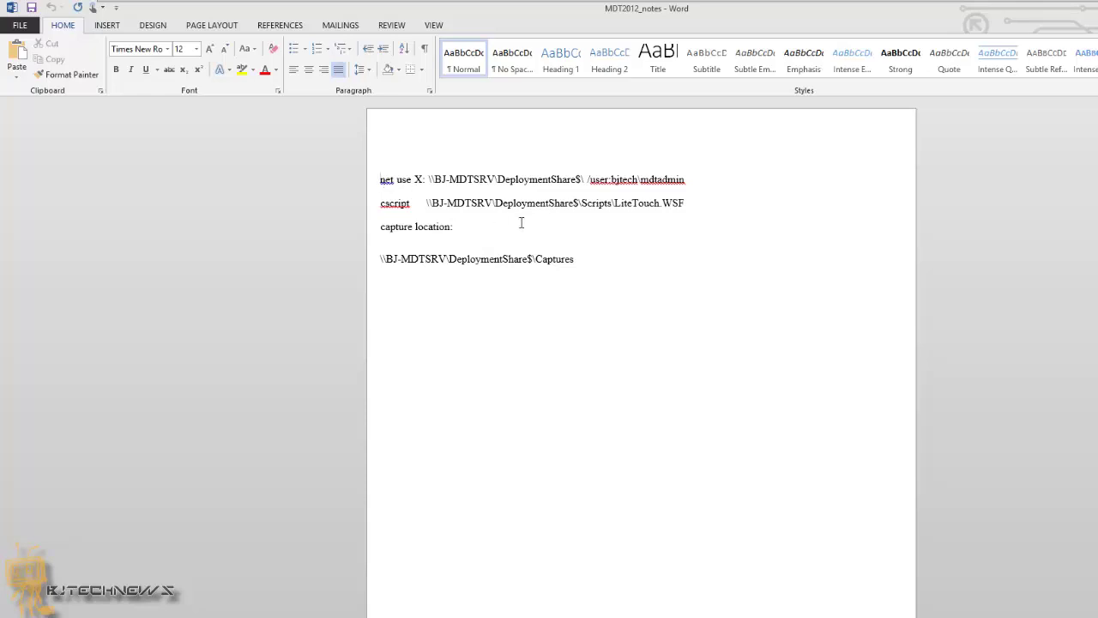
- Replace the colon after 'capture location' with the filler text 'dfkjalkdjflkajdfkljad'
drag(584, 254, 396, 179)
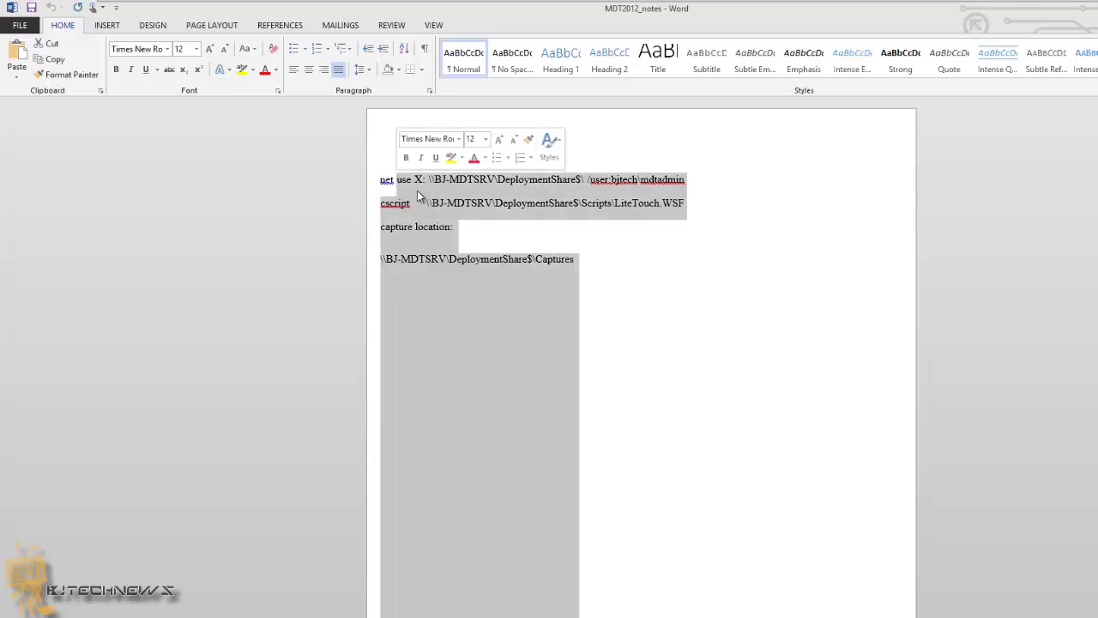
click(455, 218)
key(BackSpace)
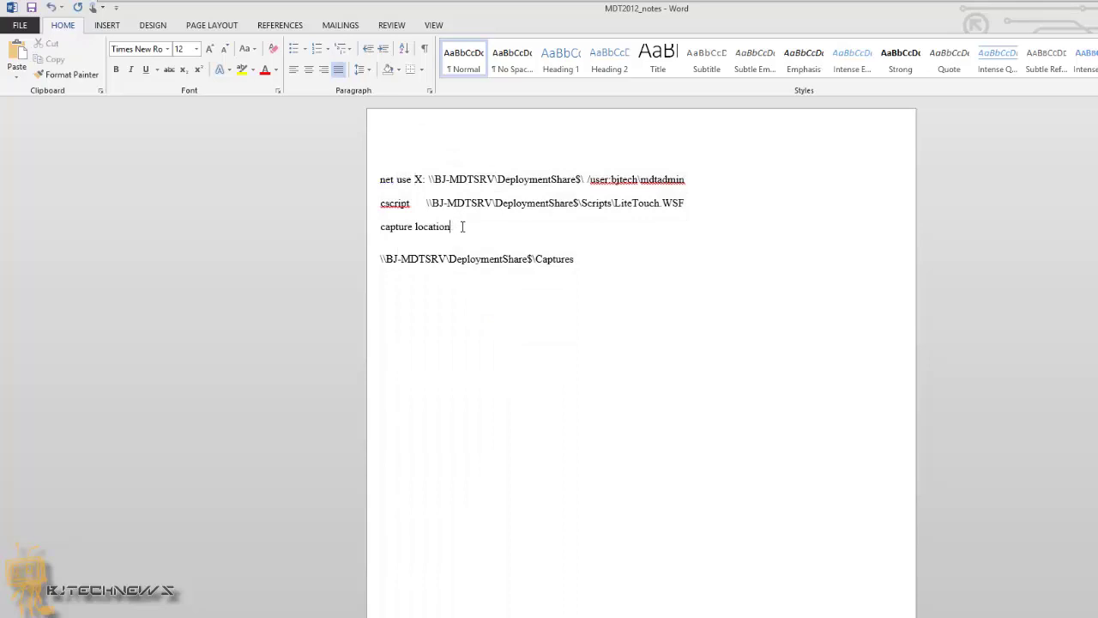
text(dfkjalkdjflkajdfkljad)
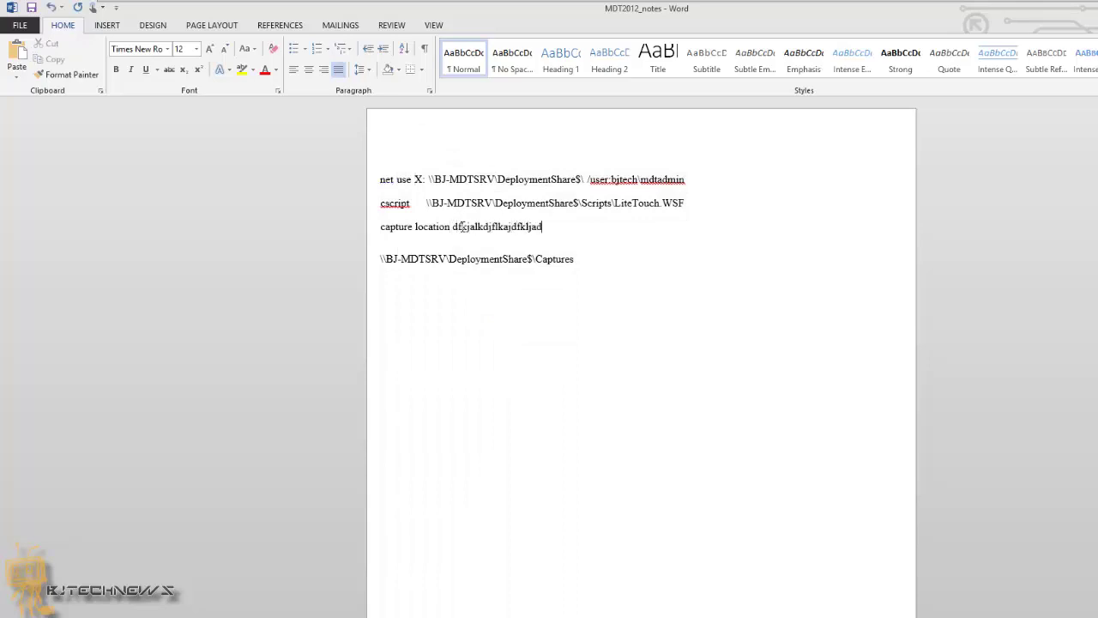
- Review the edited notes and bring up the File Info page for MDT2012_notes
scroll(462, 227, down, 2)
scroll(453, 217, down, 6)
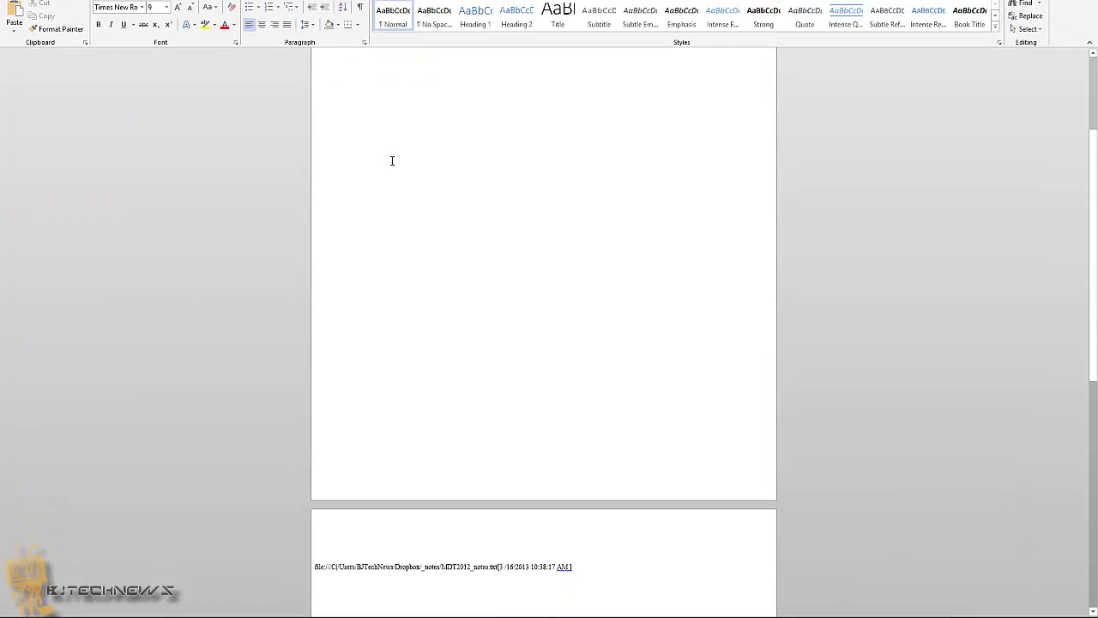
scroll(390, 160, up, 6)
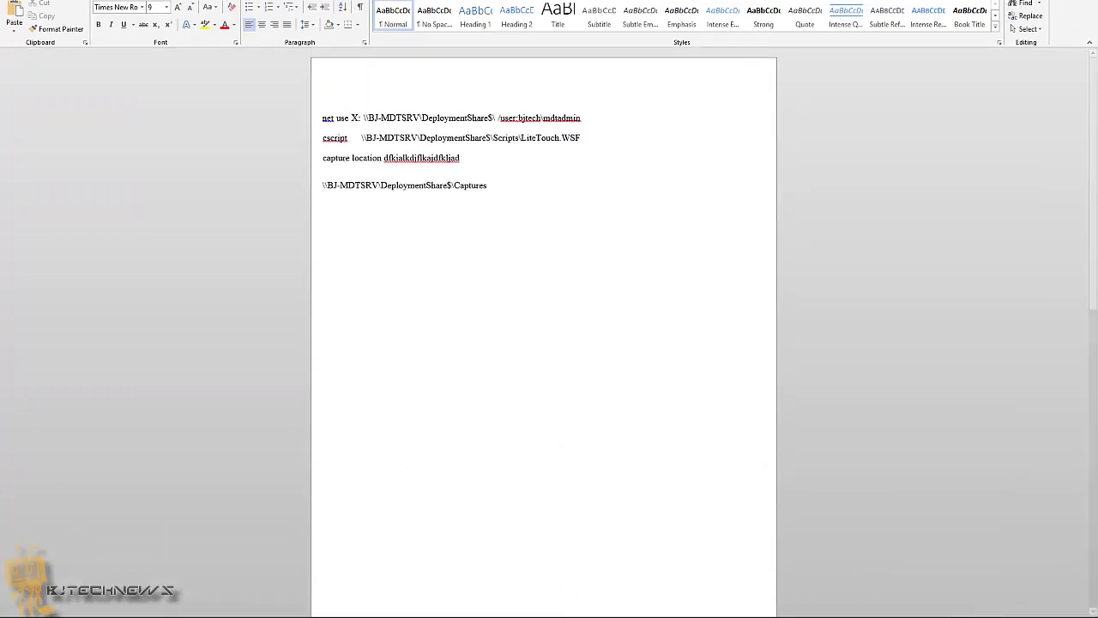
key(alt+f)
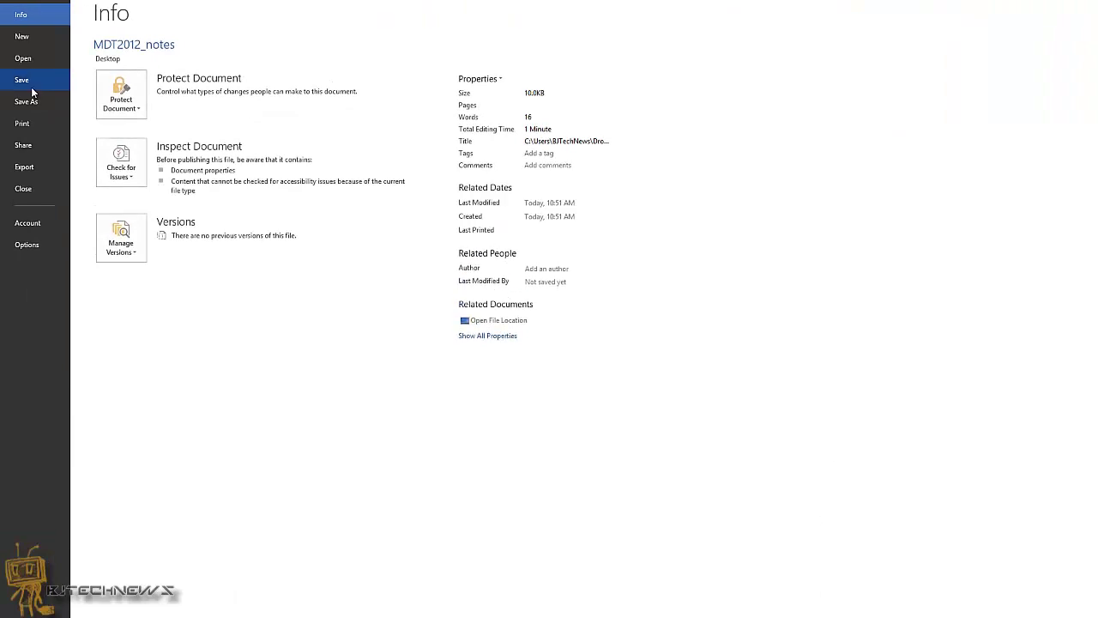
- Save MDT2012_notes to the Desktop via Save As, choosing PDF as the file type
click(31, 103)
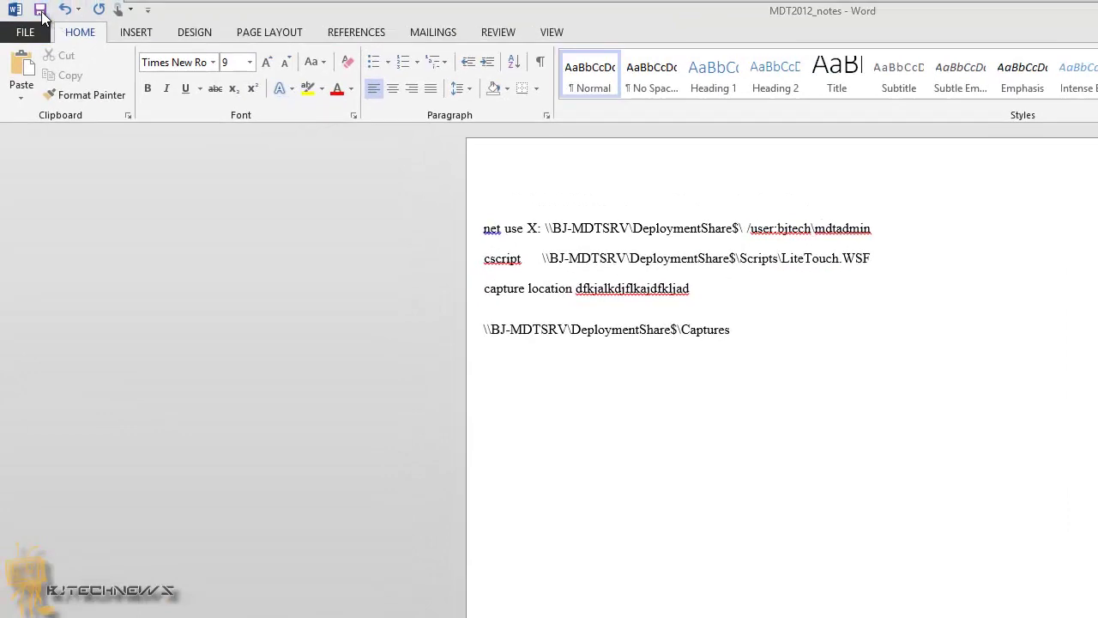
drag(275, 13, 528, 251)
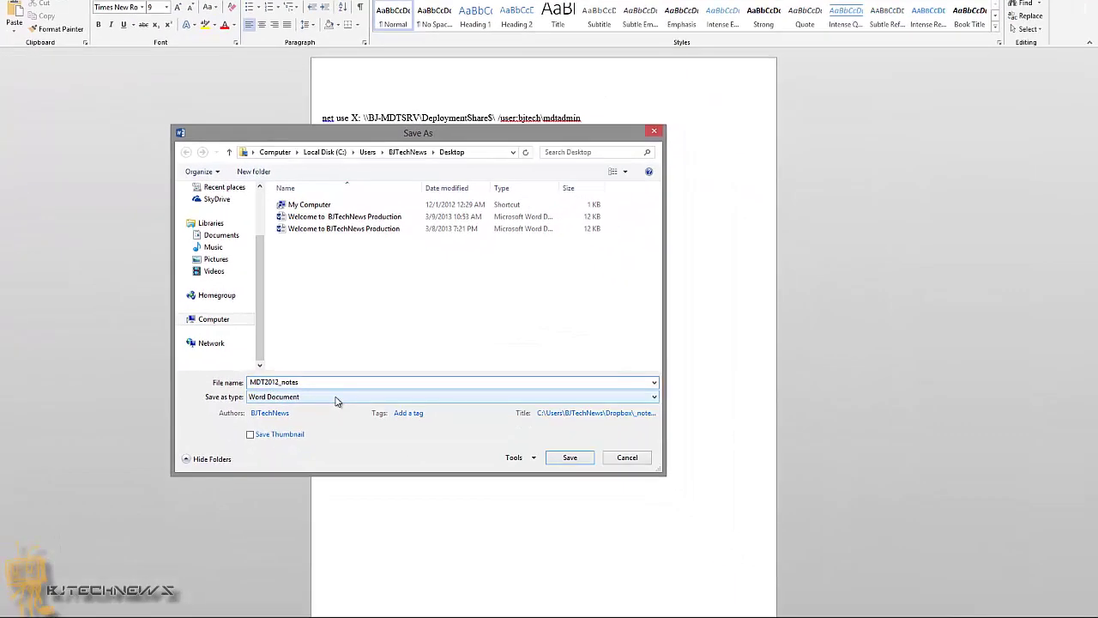
click(337, 398)
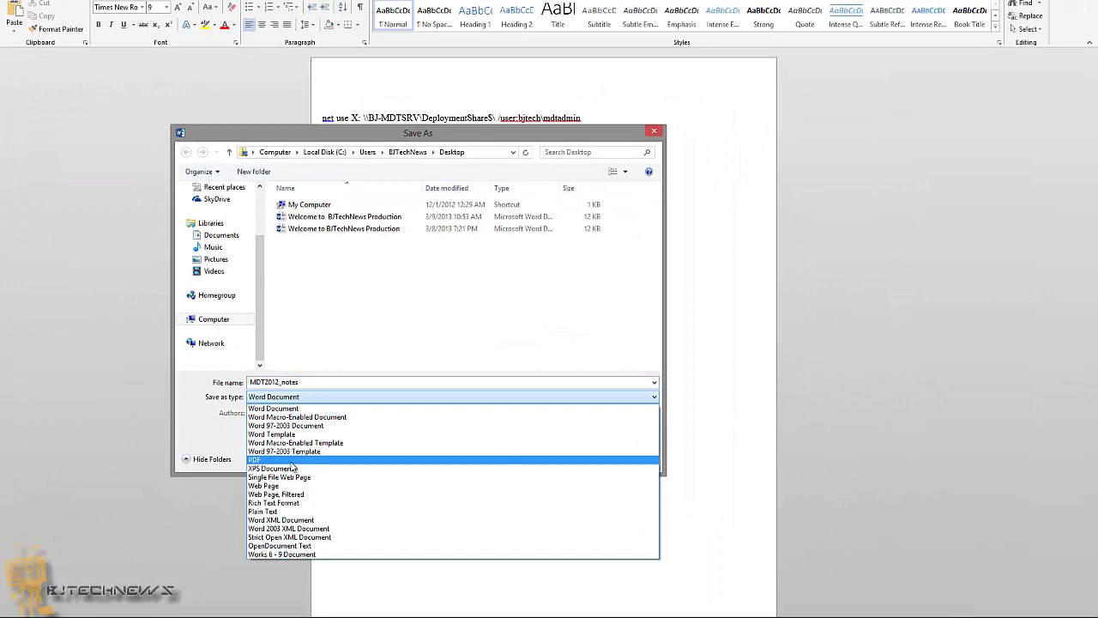
click(293, 463)
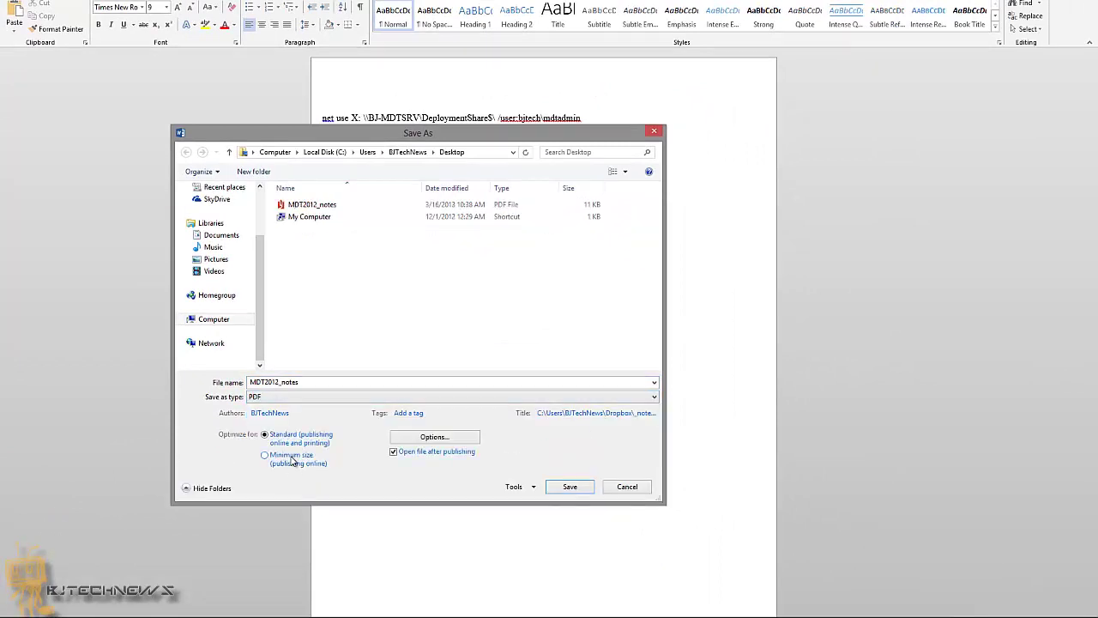
click(292, 401)
- Reselect PDF as the file type and open the PDF Options dialog, page range All
click(293, 409)
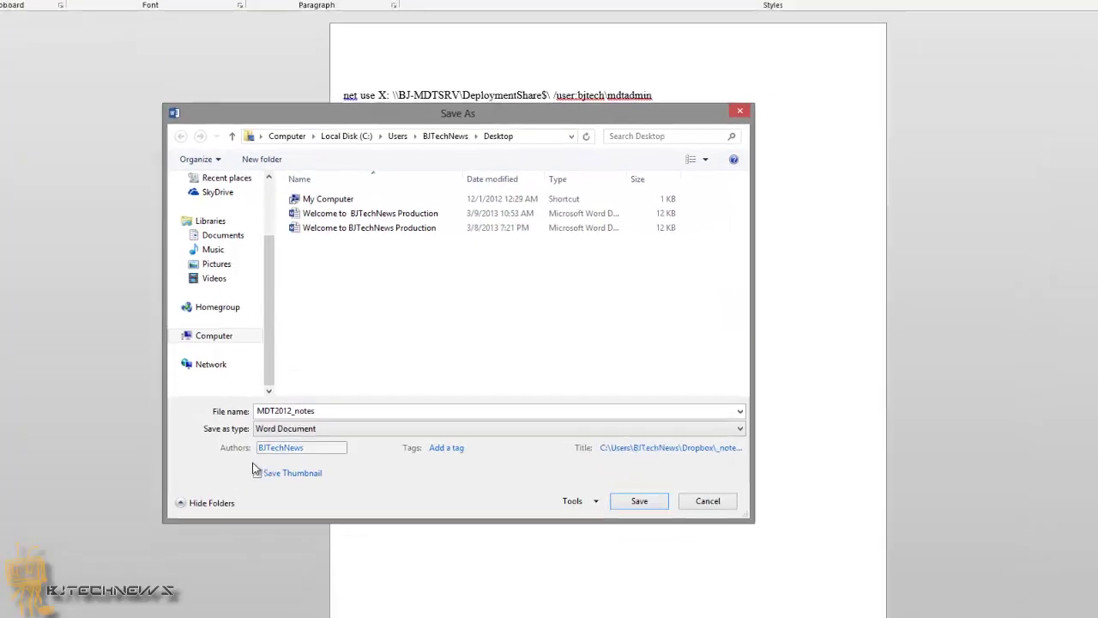
click(416, 453)
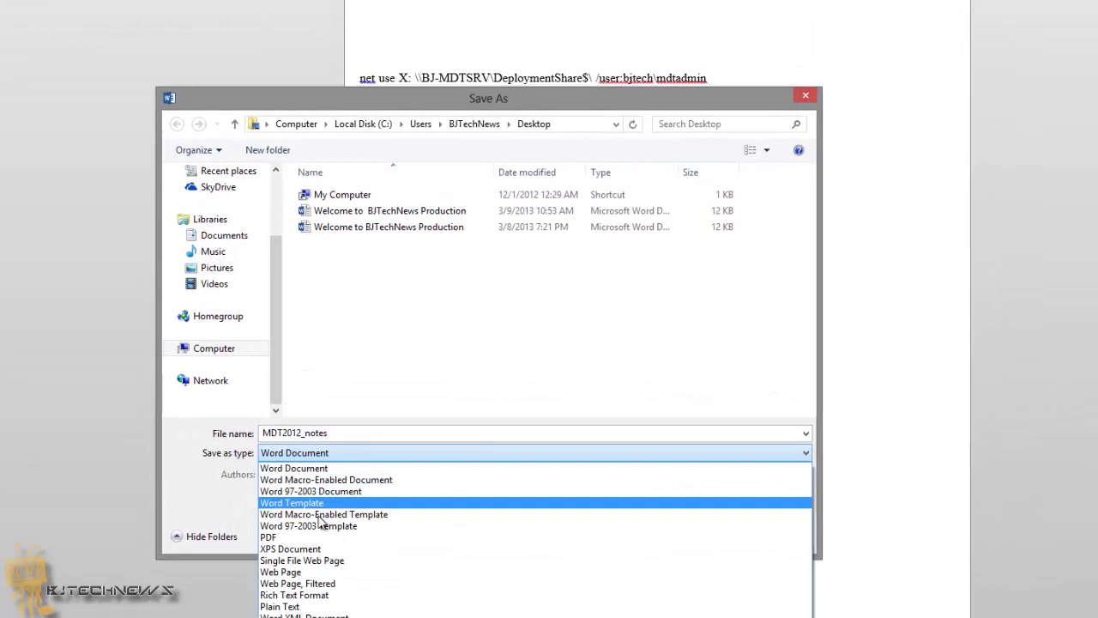
click(312, 538)
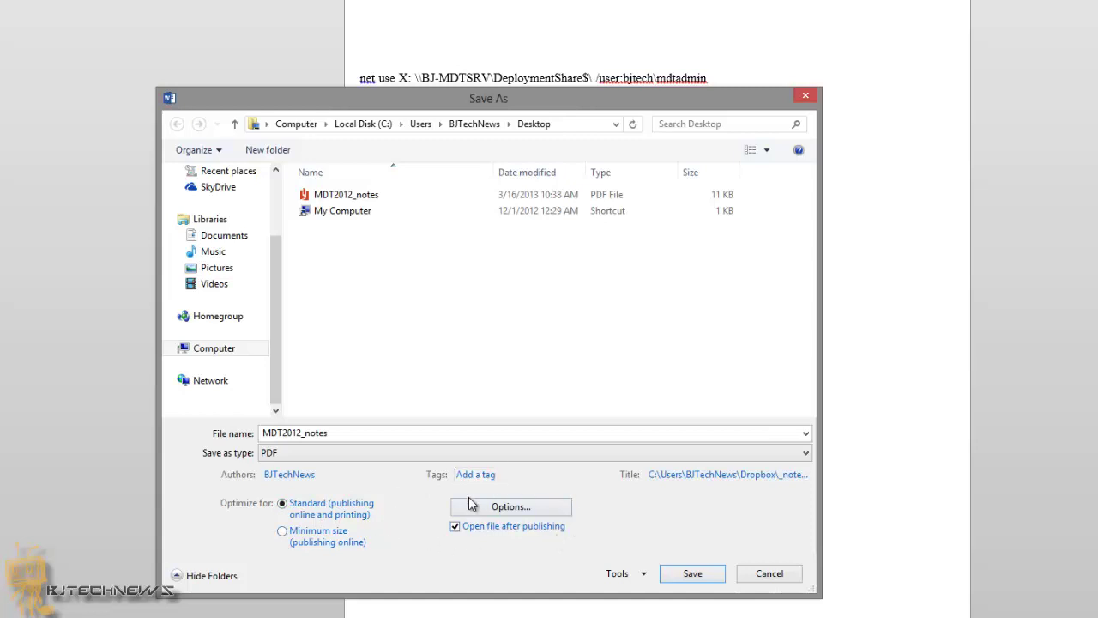
click(530, 509)
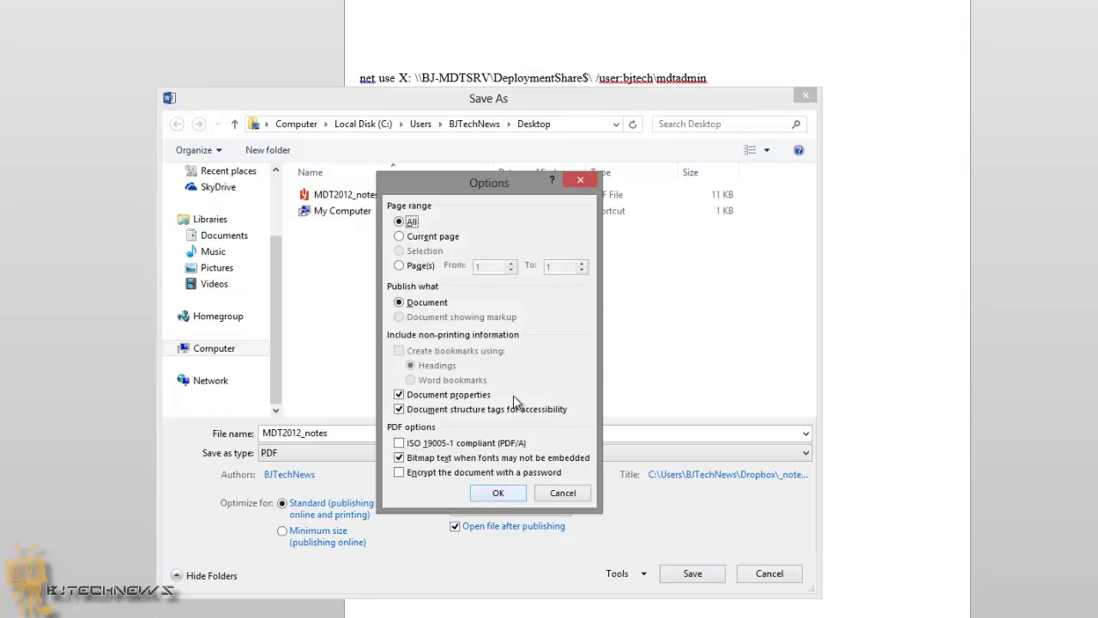
drag(475, 186, 492, 188)
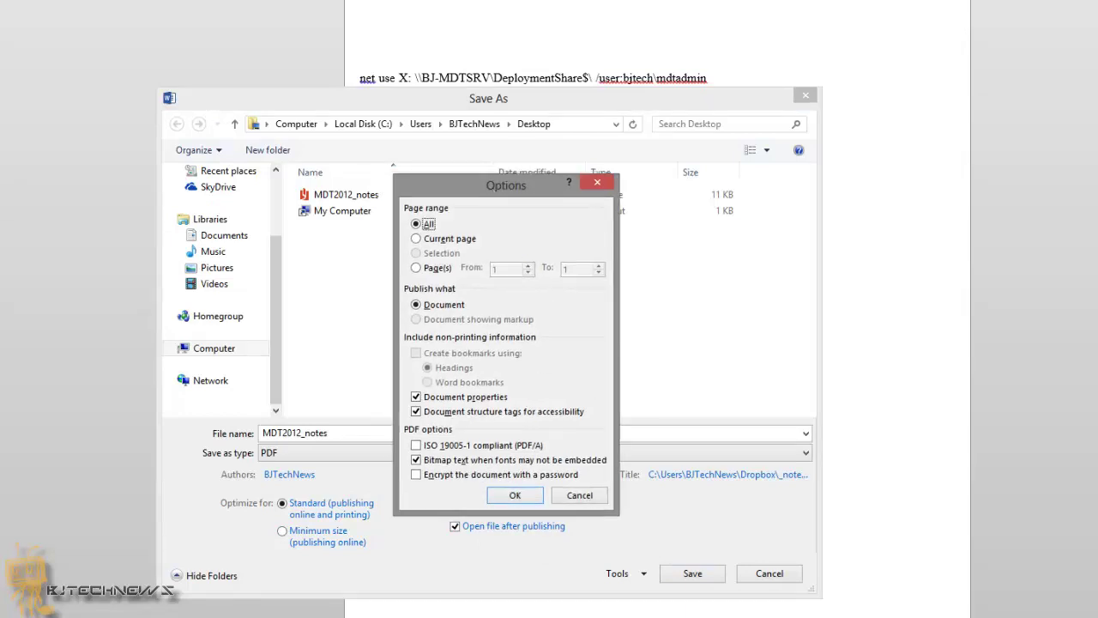